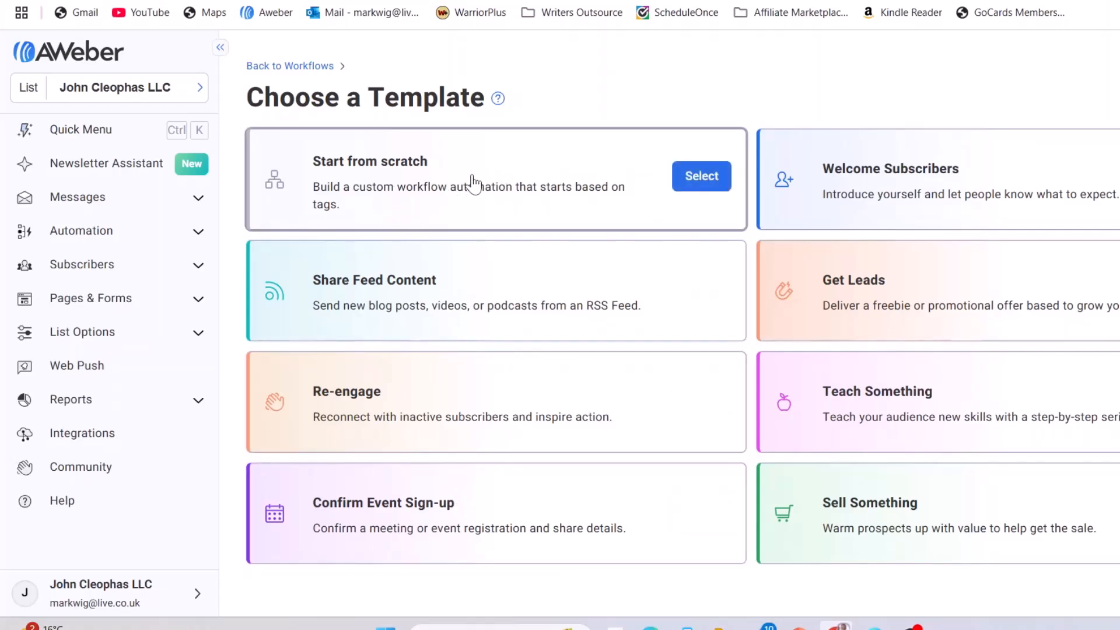
# Start a workflow from scratch and rename it "Example Workflow"
pyautogui.click(702, 184)
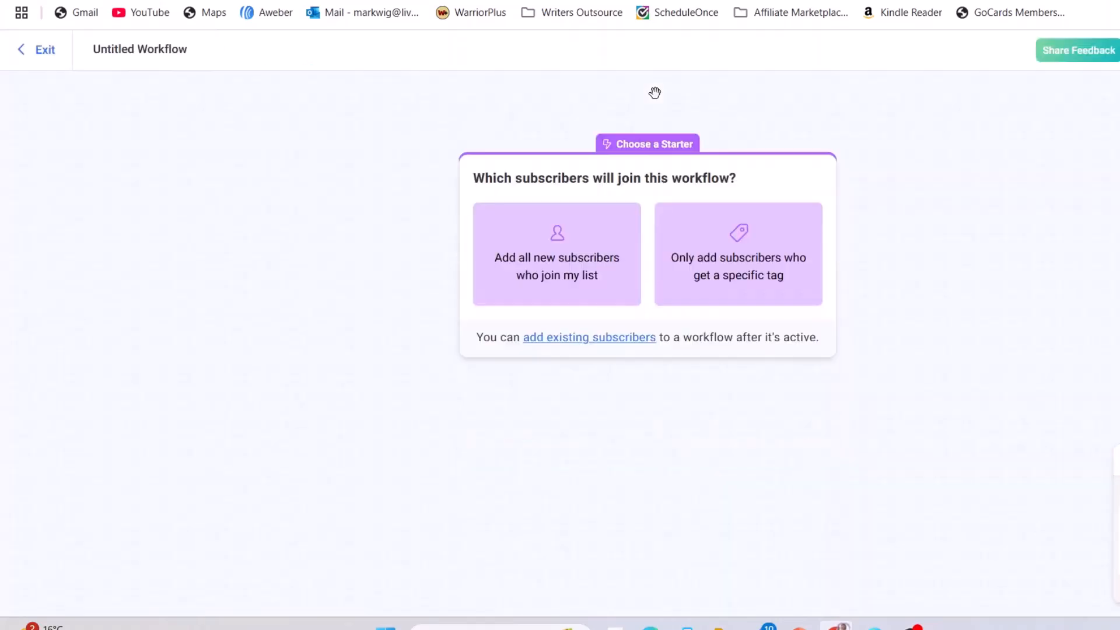
pyautogui.click(161, 51)
pyautogui.moveTo(206, 165); pyautogui.dragTo(101, 171)
pyautogui.write('E')
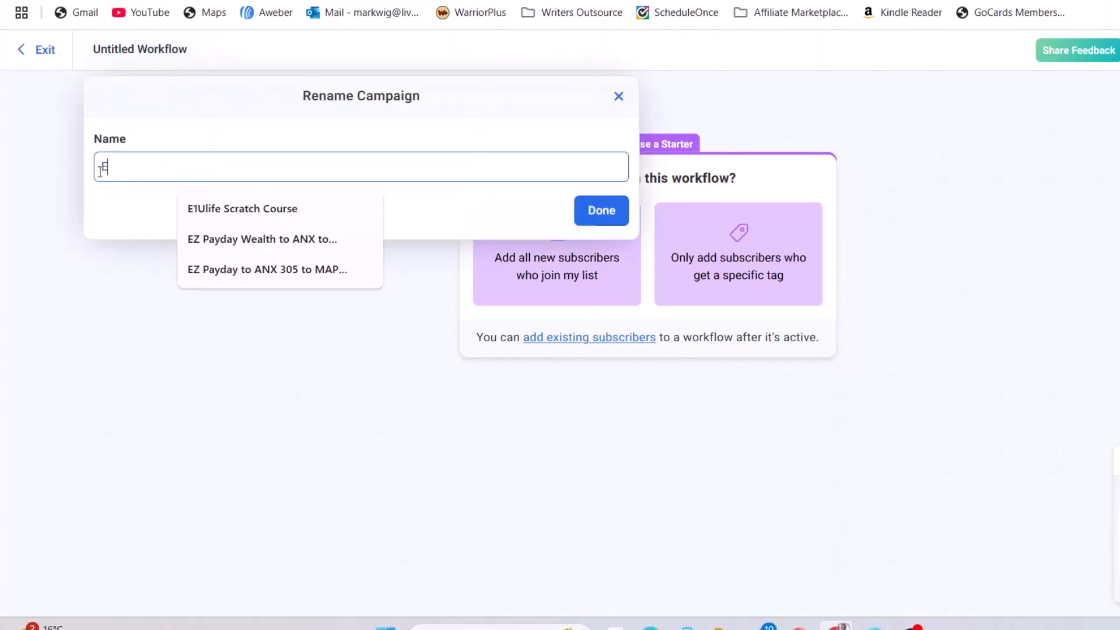
pyautogui.write('xample Workflow')
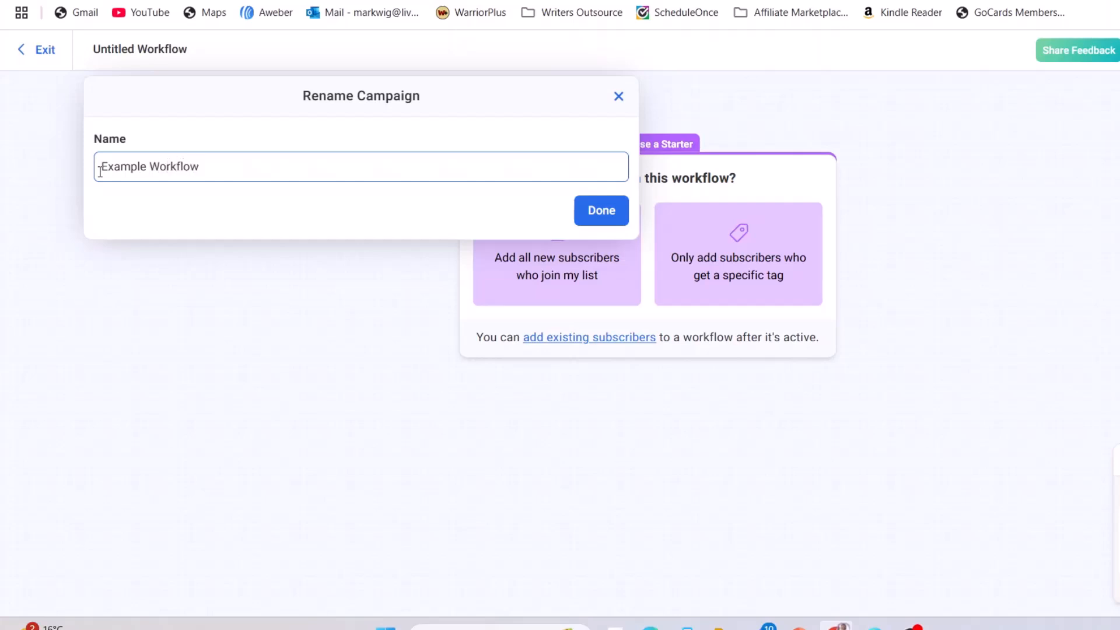
pyautogui.click(596, 219)
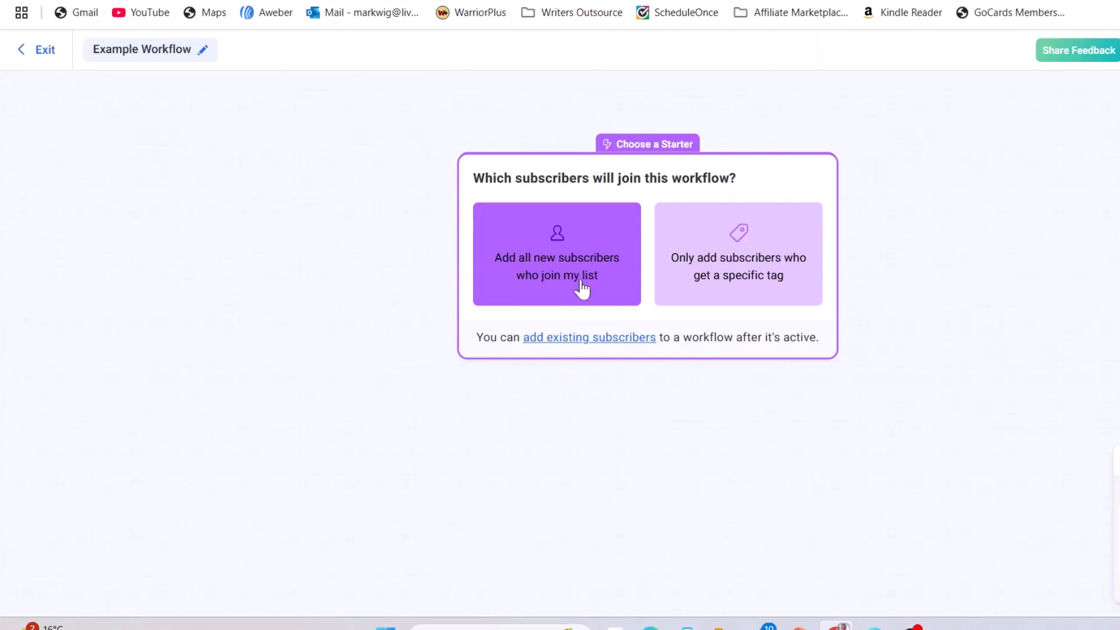
# Set the workflow starter to all new subscribers who join the list, regardless of how they join
pyautogui.click(536, 254)
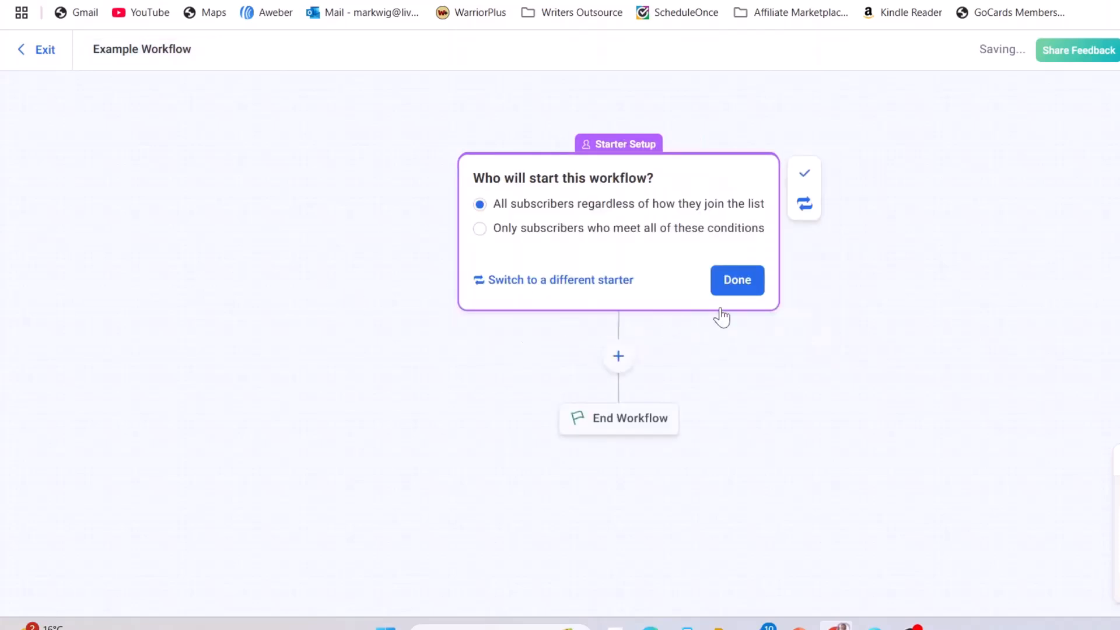
pyautogui.click(732, 282)
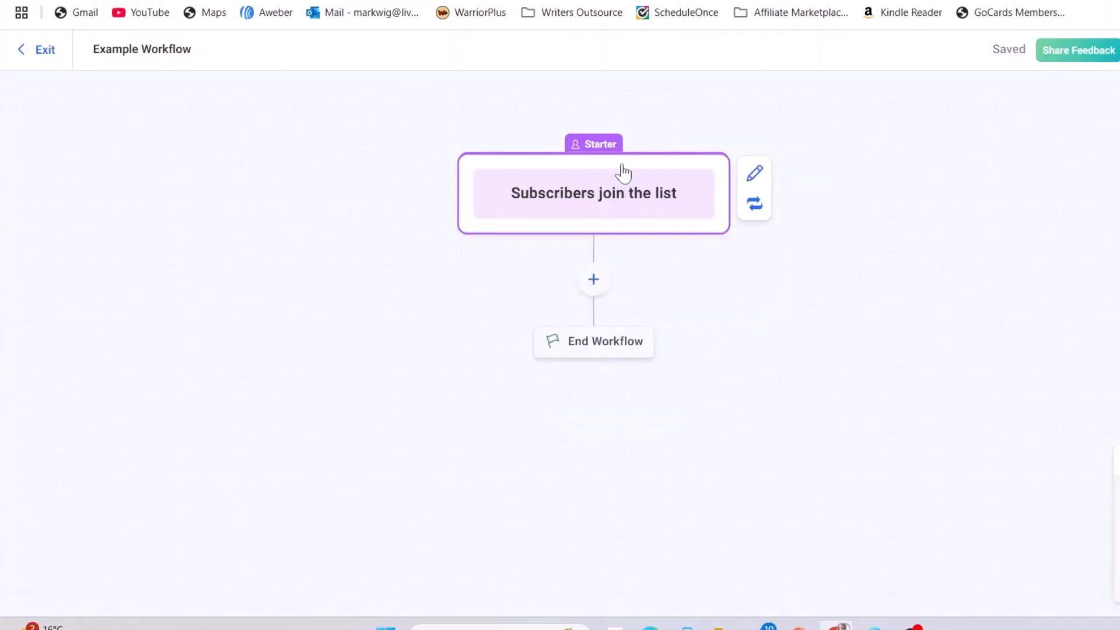
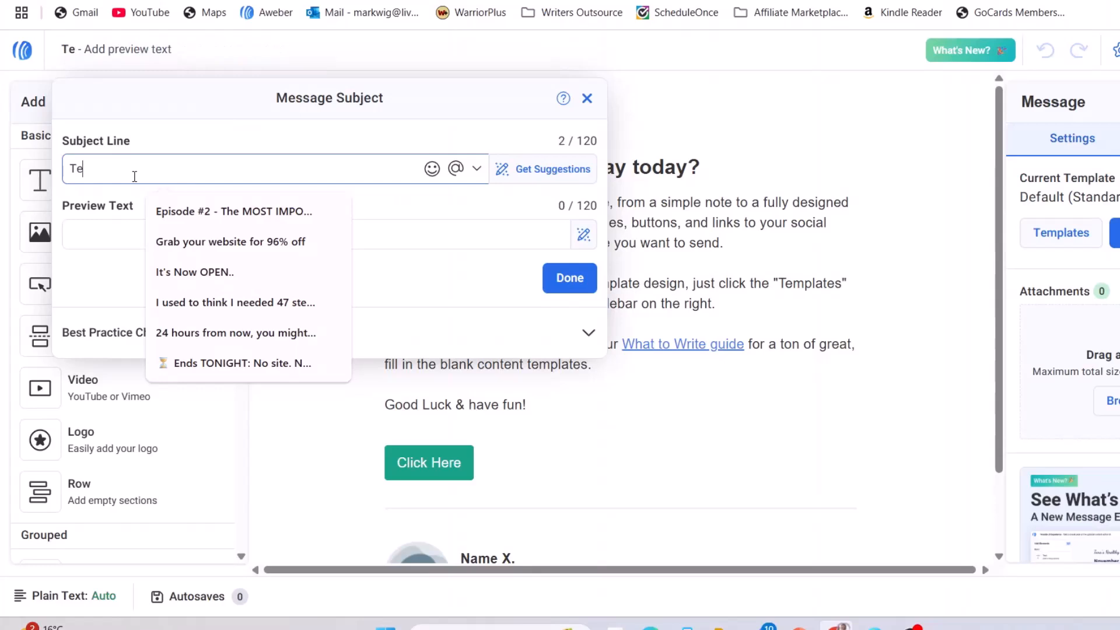
# Give the first email the subject line "Test Message" and return to the workflow
pyautogui.write('ssage')
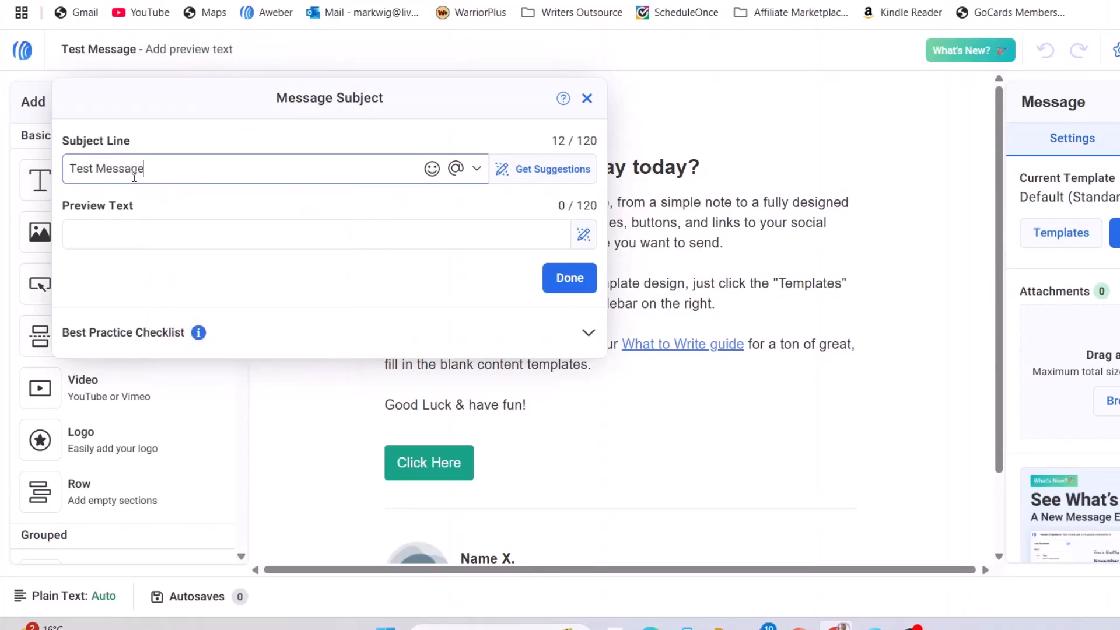
pyautogui.click(569, 277)
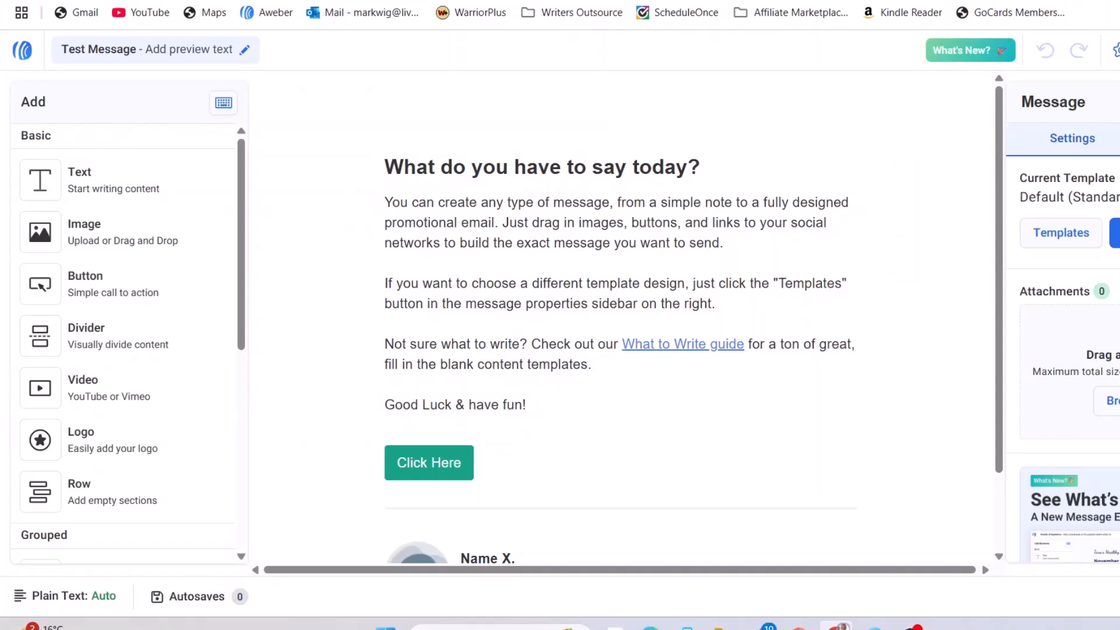
pyautogui.click(544, 267)
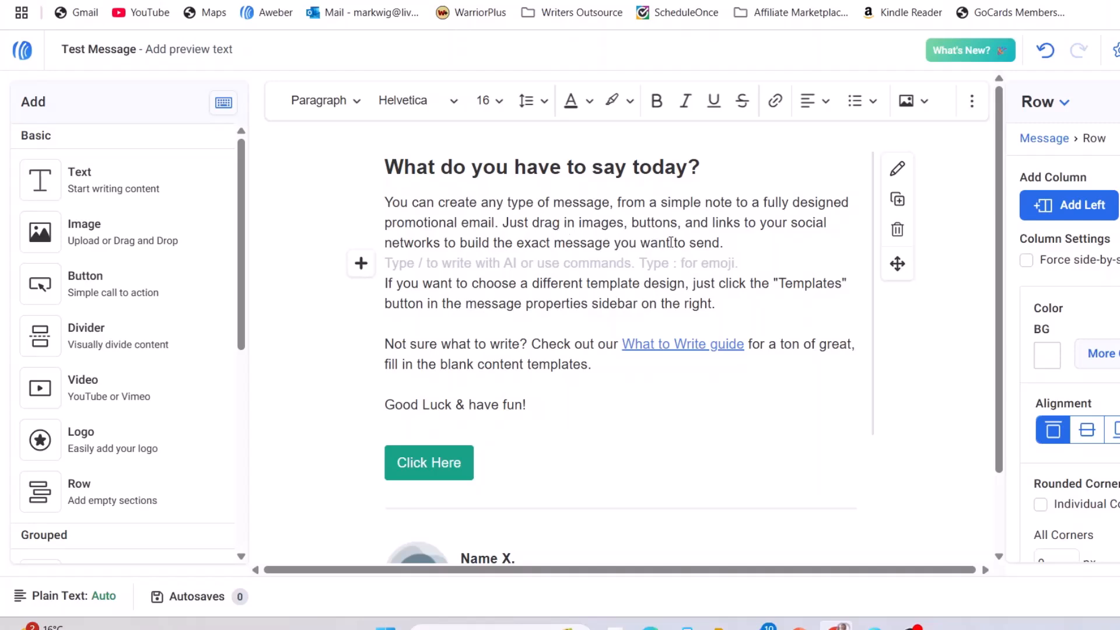
pyautogui.click(1116, 529)
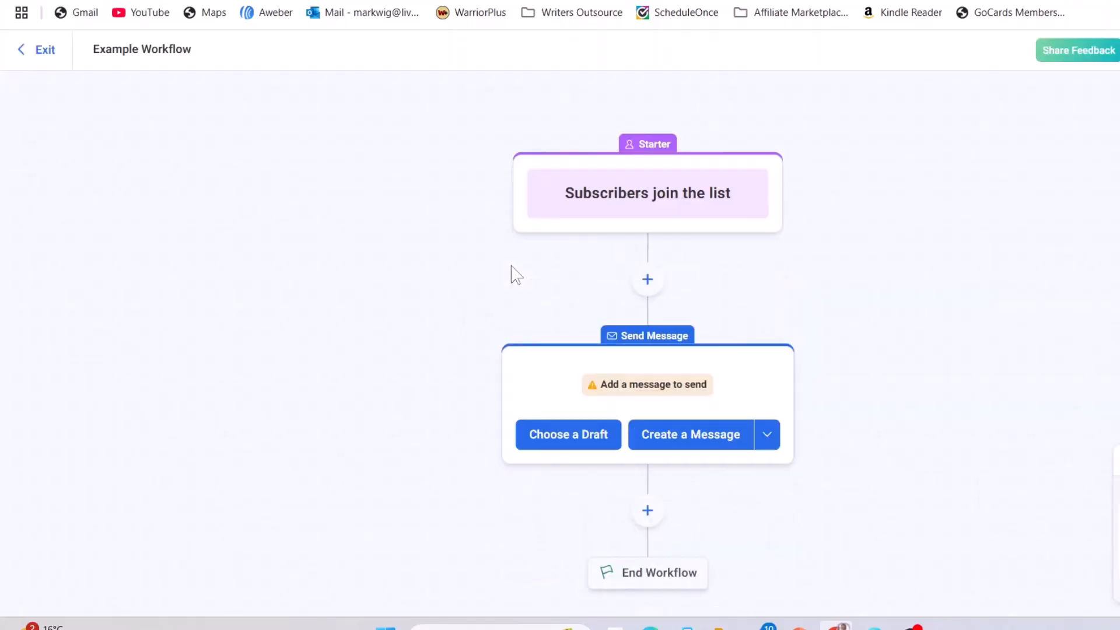
pyautogui.click(668, 383)
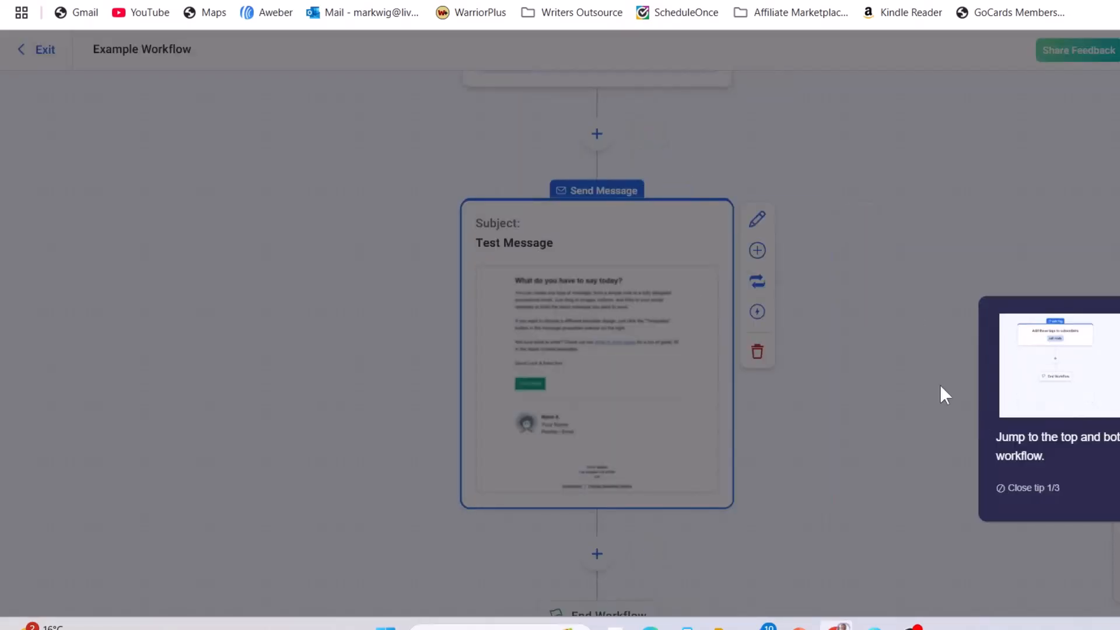
# Dismiss the introductory tips shown over the workflow
pyautogui.click(1052, 454)
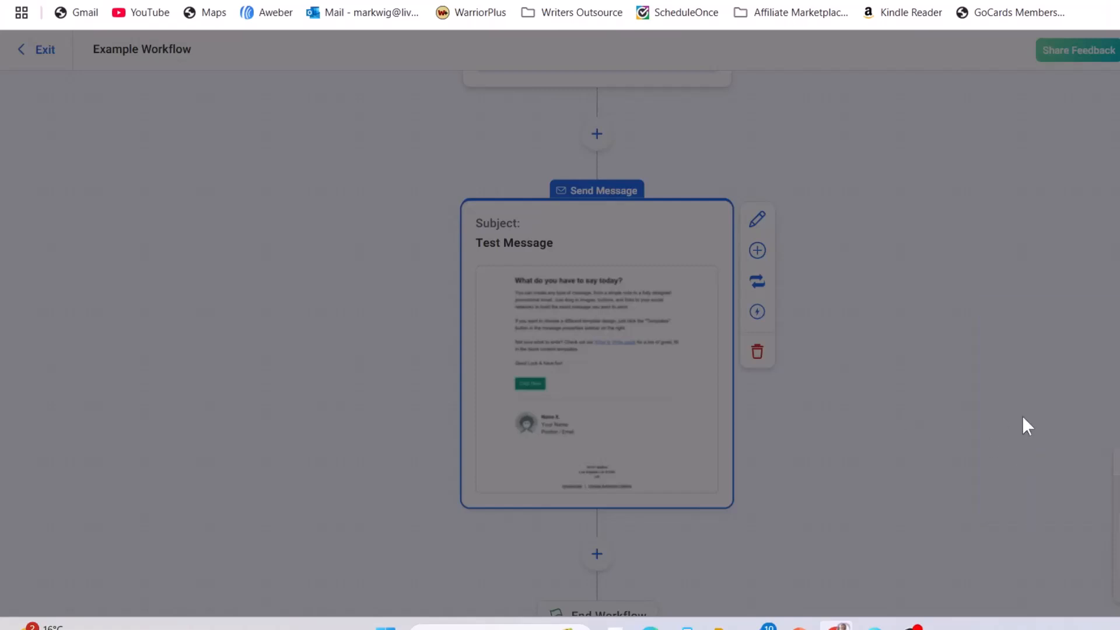
pyautogui.click(1023, 410)
pyautogui.click(1089, 383)
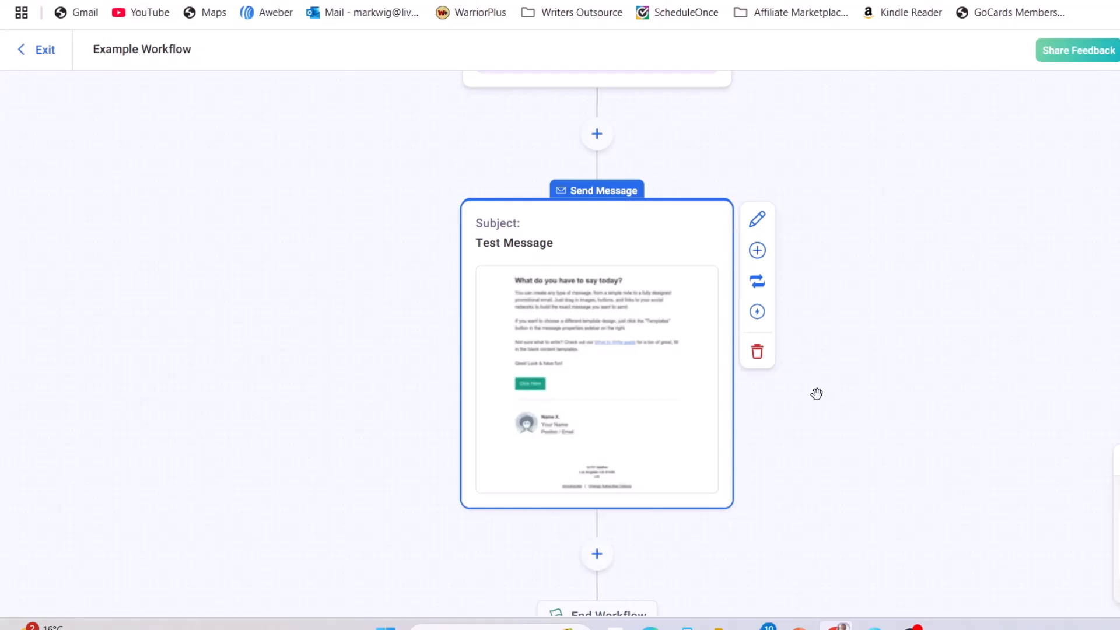
# Add a Wait step of 1 day after the Test Message email
pyautogui.moveTo(305, 208); pyautogui.dragTo(372, 292)
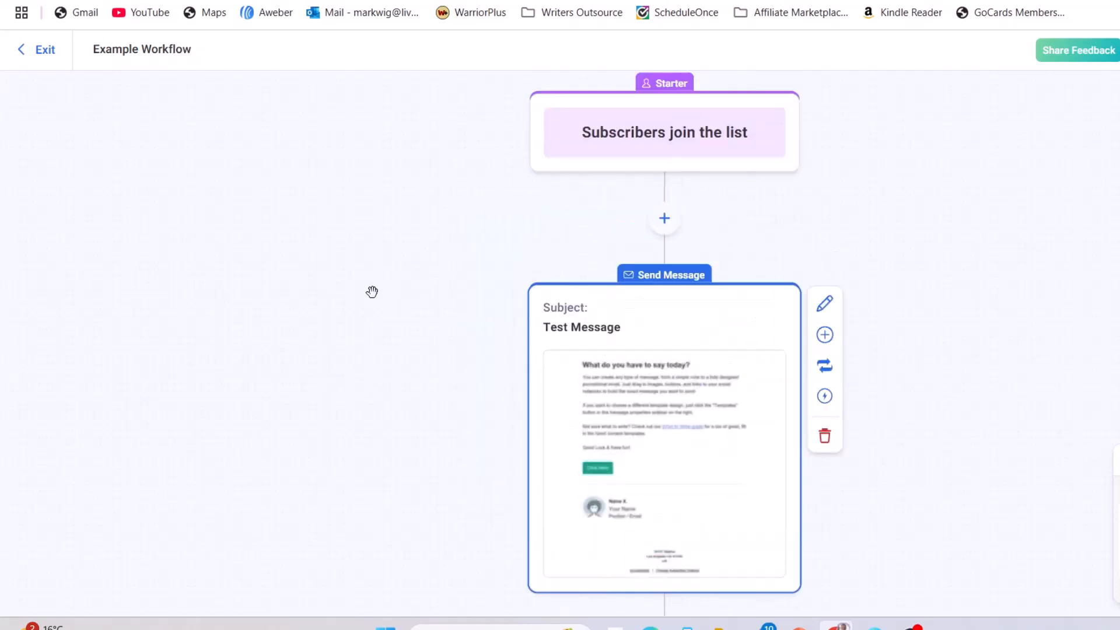
pyautogui.scroll(-1, 585, 316)
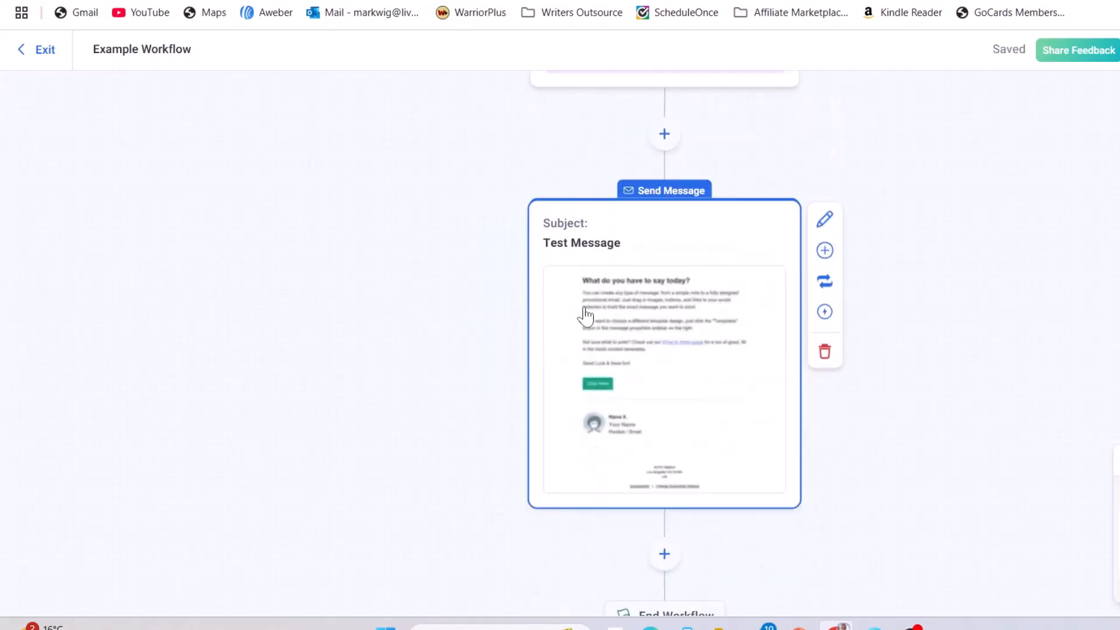
pyautogui.scroll(-1, 421, 302)
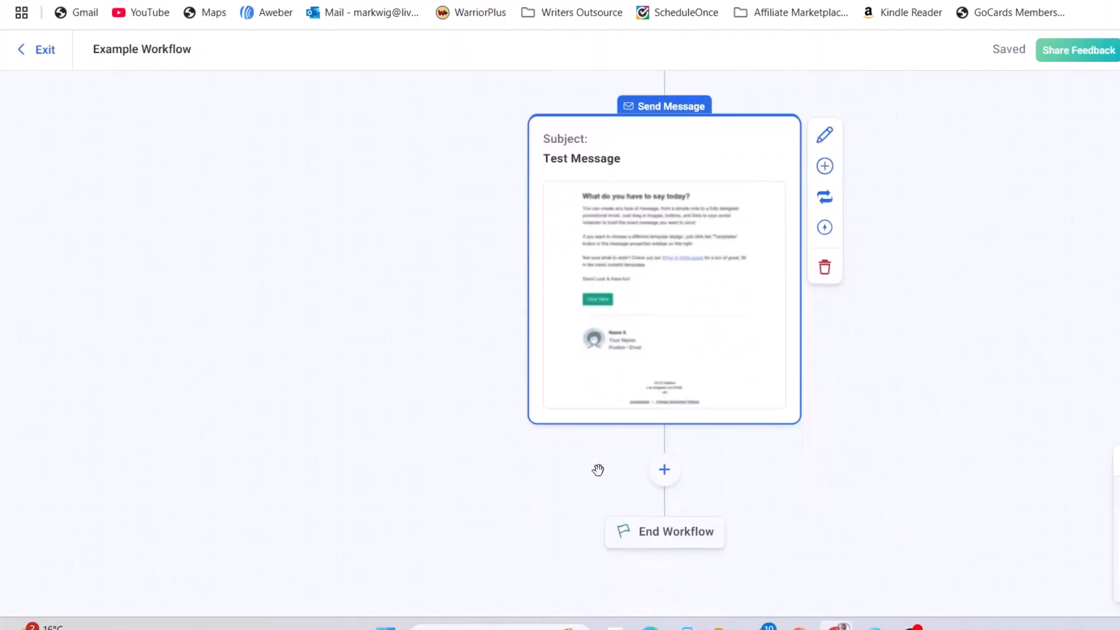
pyautogui.click(665, 470)
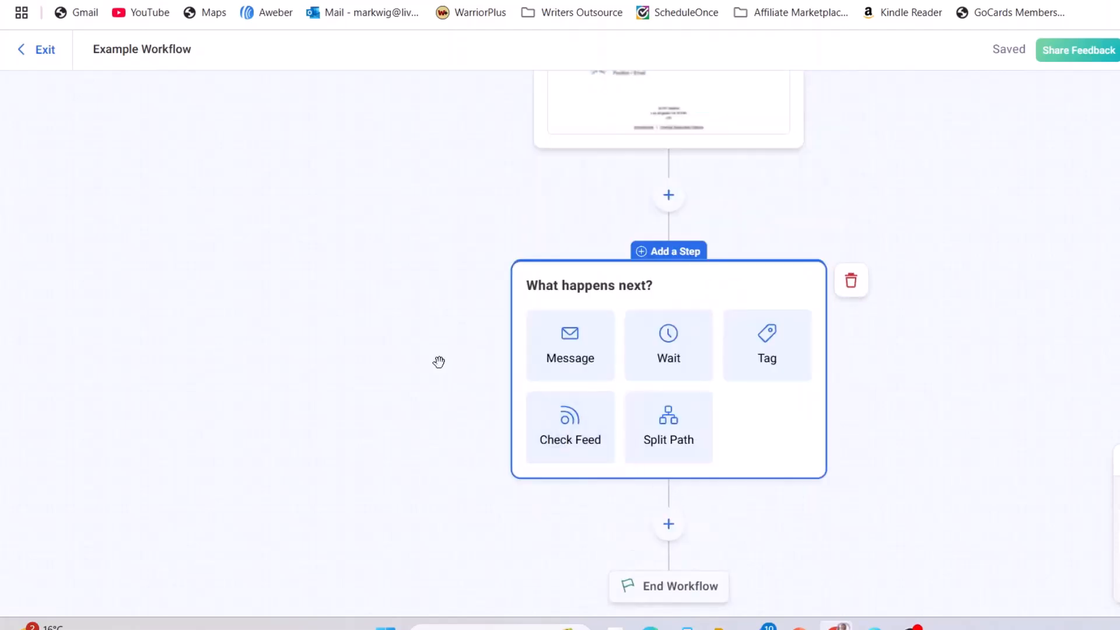
pyautogui.click(678, 351)
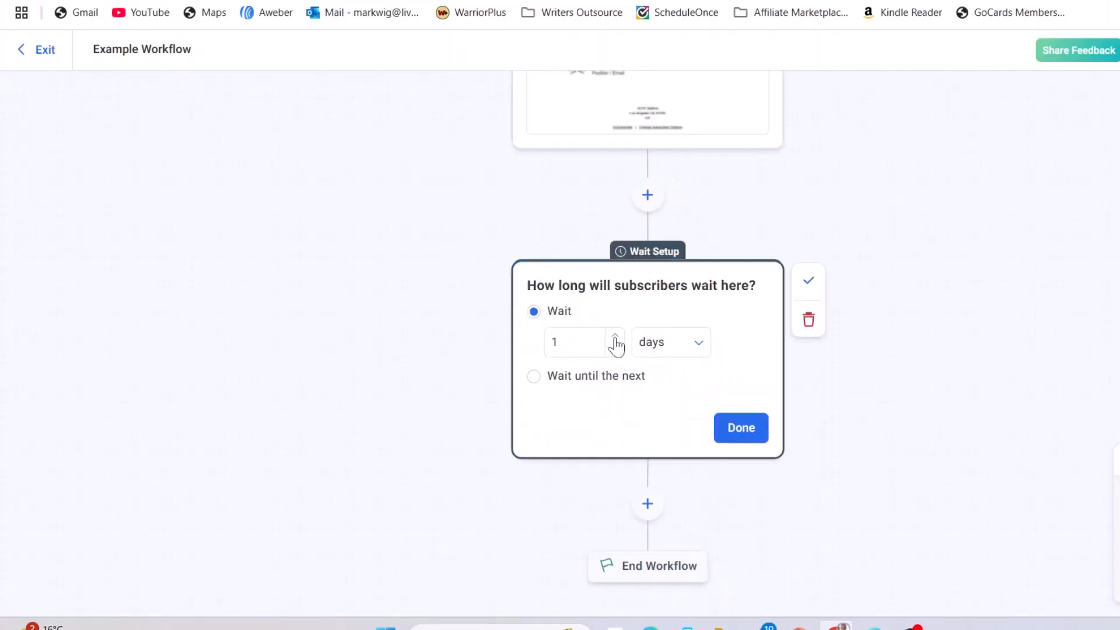
pyautogui.click(736, 431)
# Add a Send Message step after the wait, using the draft "LIVE 8 EST New! Launching the Call back Number! DO NOT MISS OUT!"
pyautogui.click(646, 416)
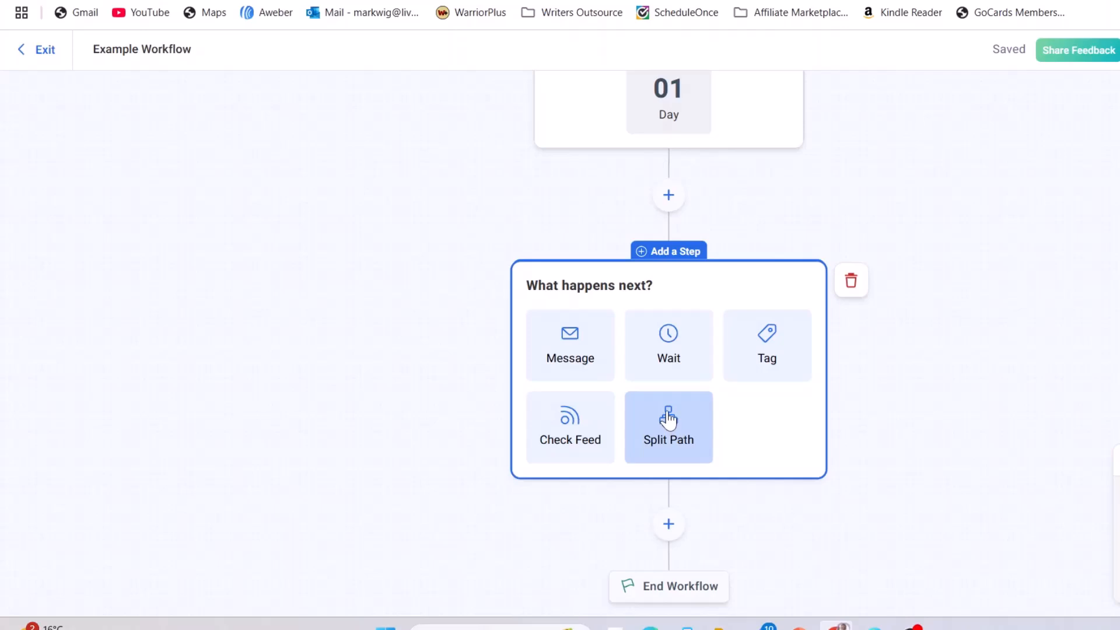
pyautogui.click(569, 344)
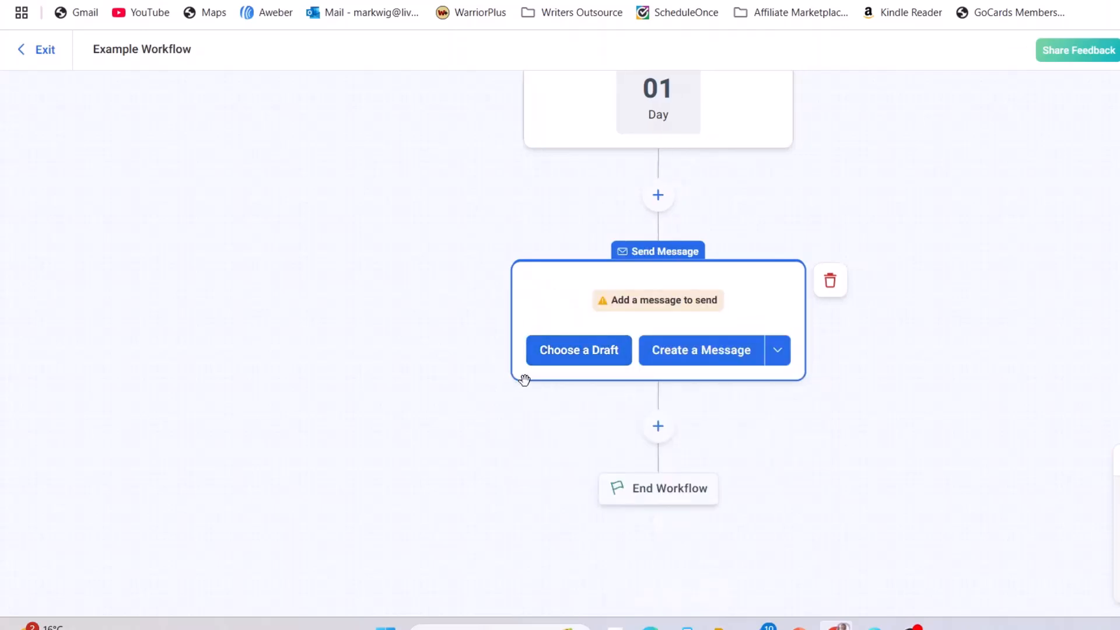
pyautogui.click(530, 363)
pyautogui.click(381, 202)
pyautogui.click(416, 234)
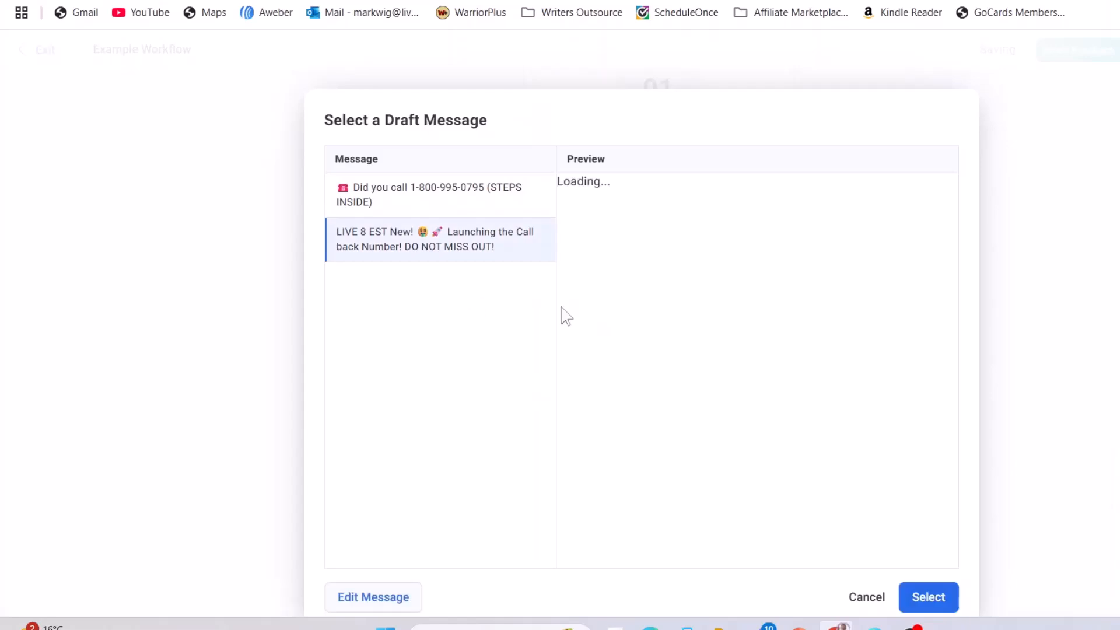
pyautogui.click(927, 597)
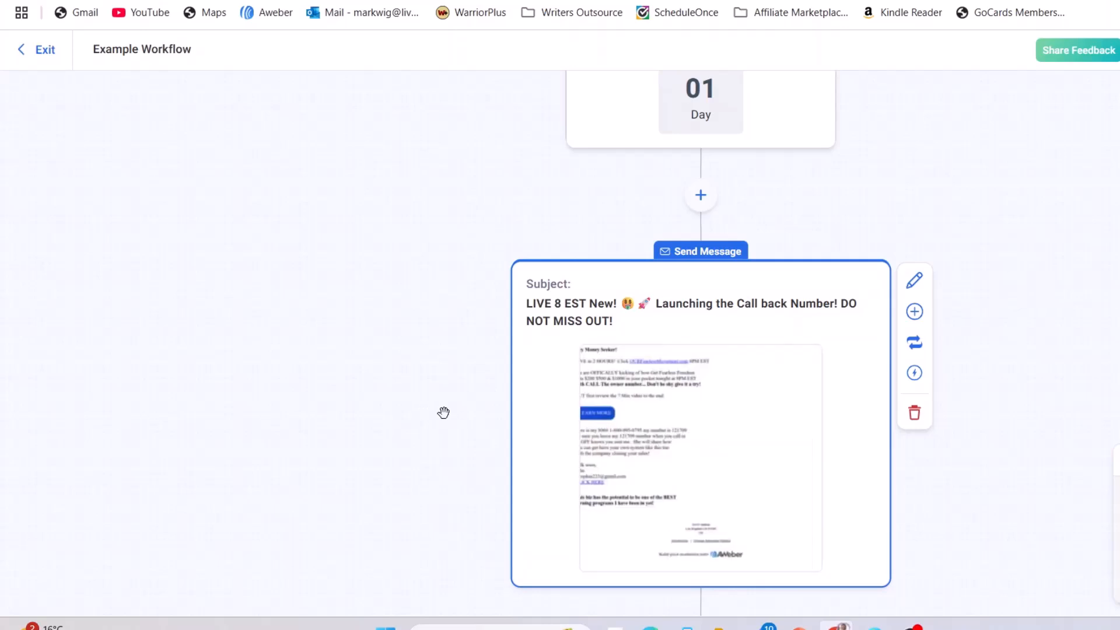
# Add a Split Path after the second email with the condition "Message was opened"
pyautogui.scroll(-3, 443, 412)
pyautogui.click(699, 511)
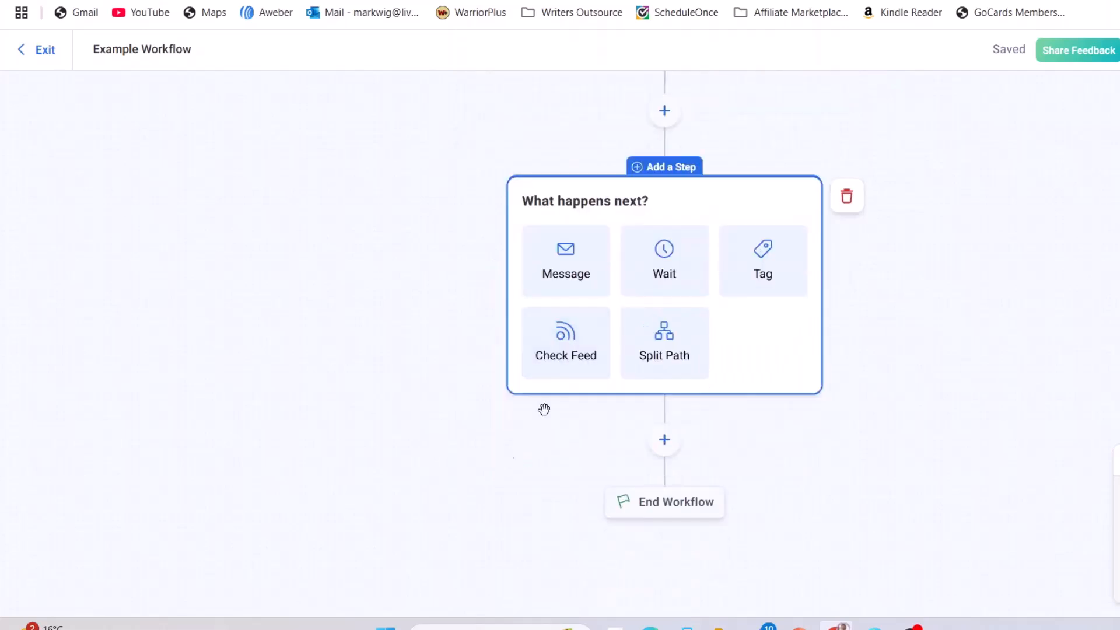
pyautogui.click(652, 345)
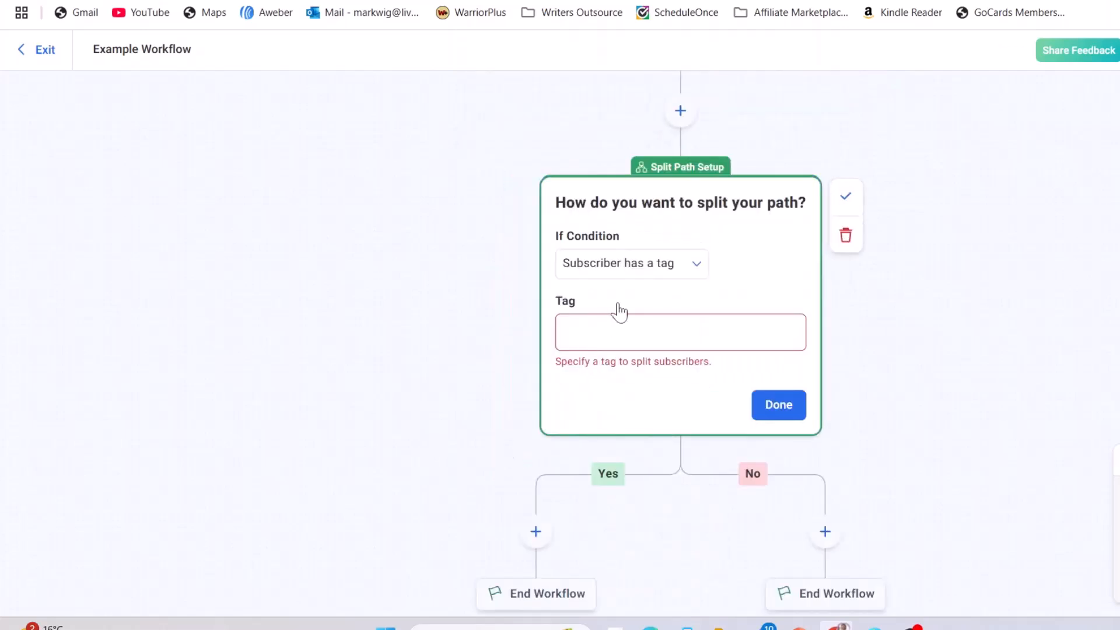
pyautogui.click(640, 274)
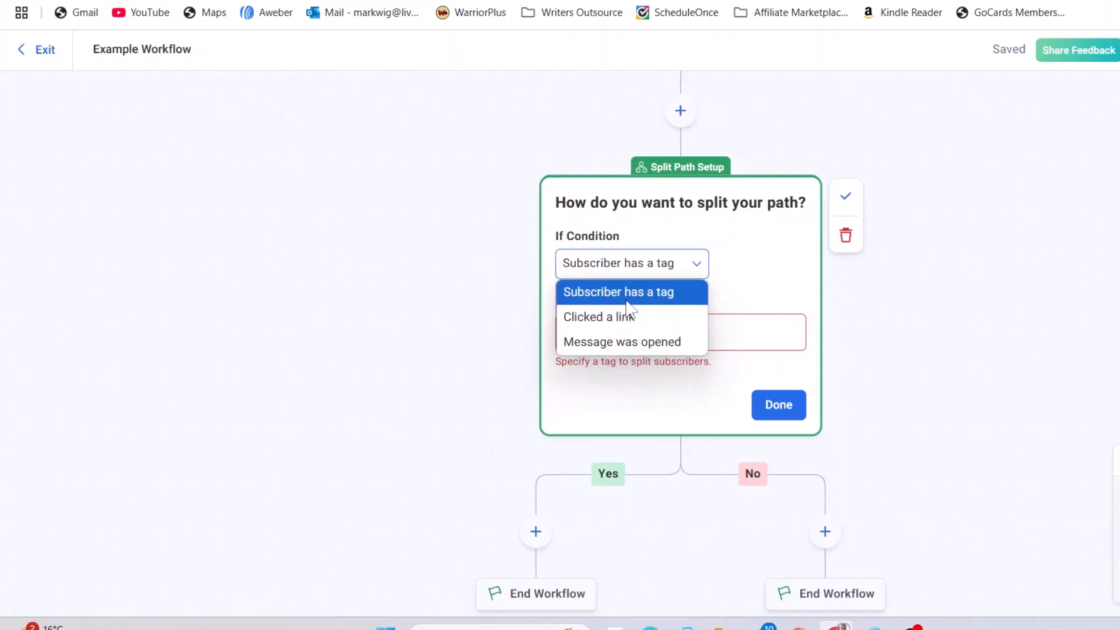
pyautogui.click(624, 340)
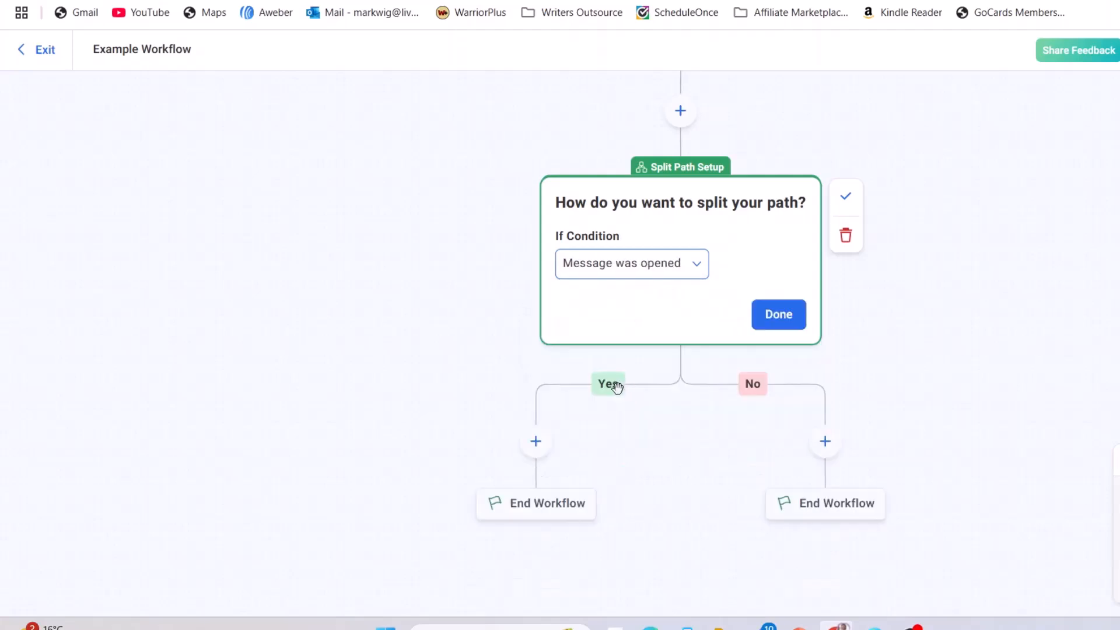
pyautogui.click(774, 319)
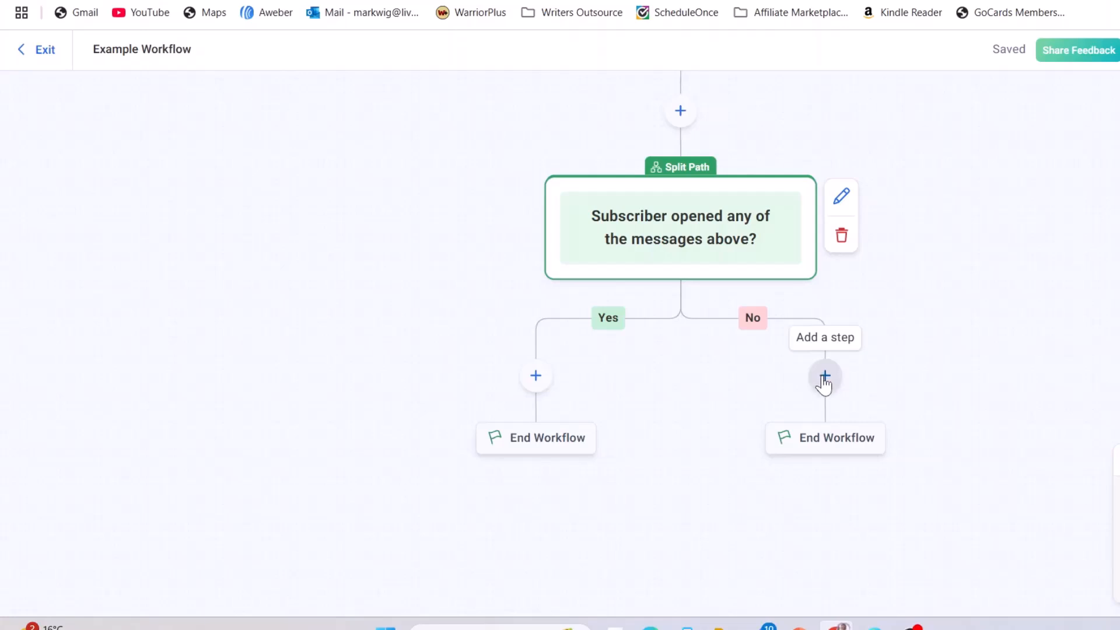
# Add a Send Message step to the Yes branch, using the "Did you call" draft marked "(STEPS INSIDE)"
pyautogui.click(535, 377)
pyautogui.click(637, 352)
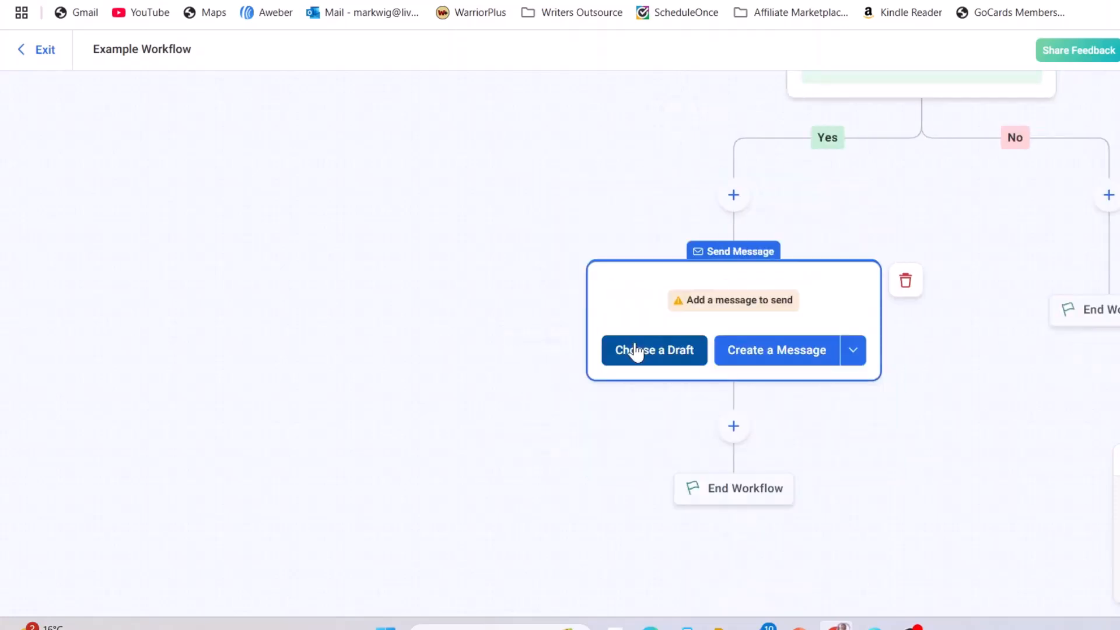
pyautogui.click(657, 357)
pyautogui.click(412, 213)
pyautogui.click(930, 597)
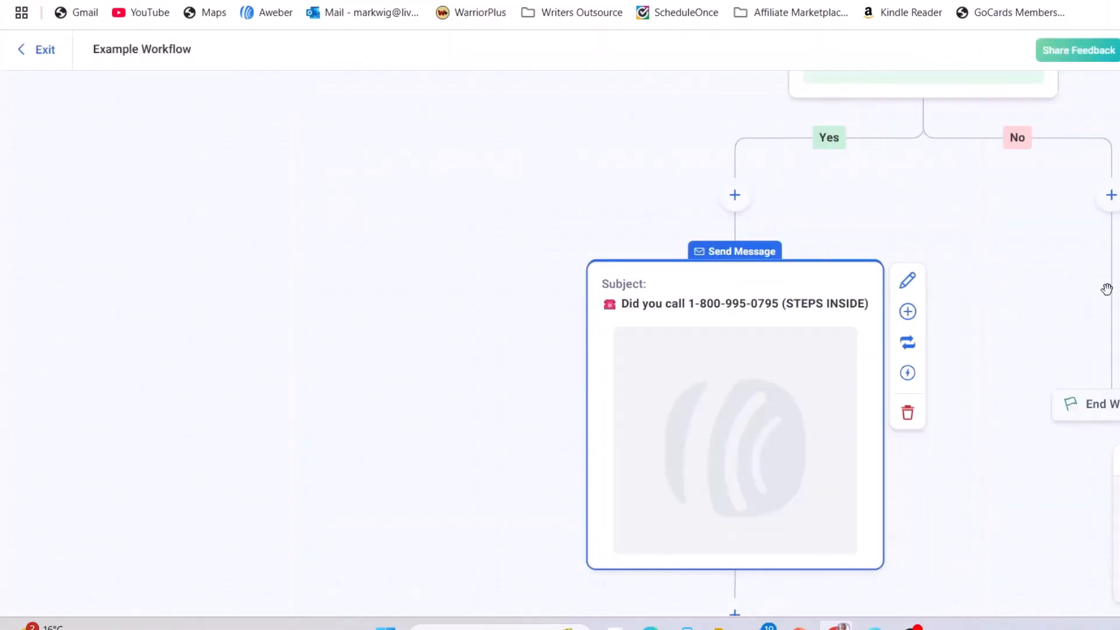
# Add a Send Message step to the No branch and create its message in the Drag & Drop Editor
pyautogui.click(1109, 204)
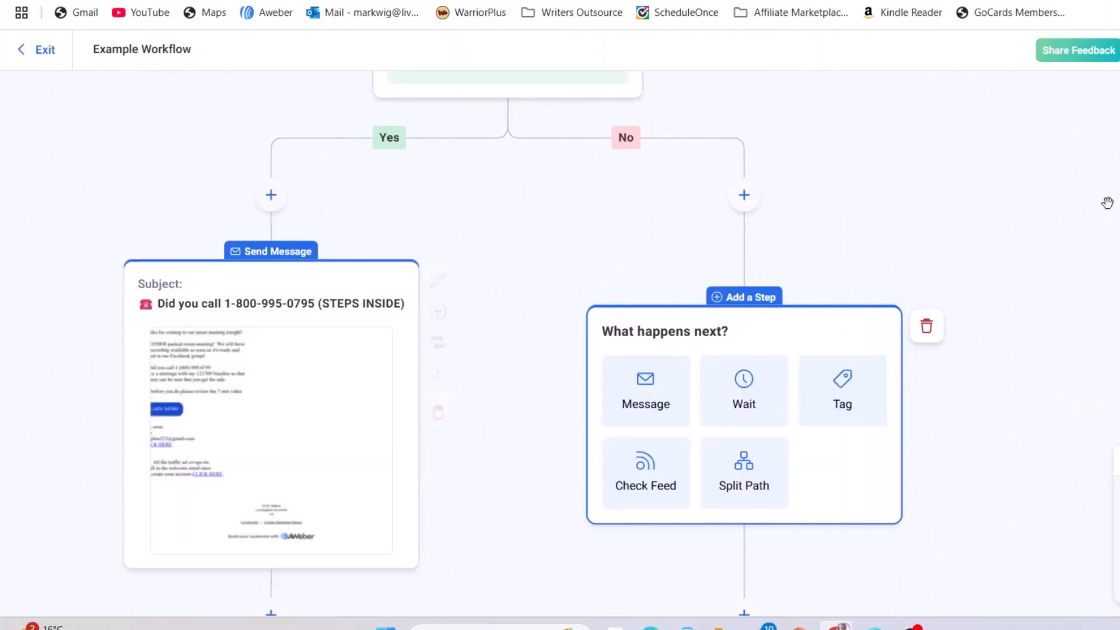
pyautogui.click(647, 392)
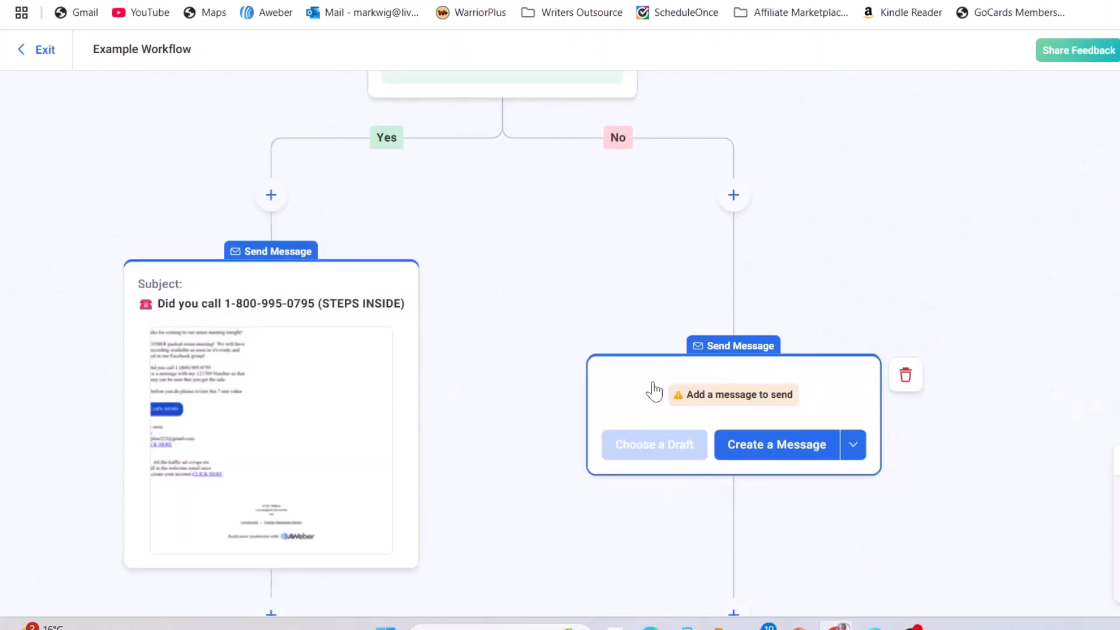
pyautogui.click(851, 447)
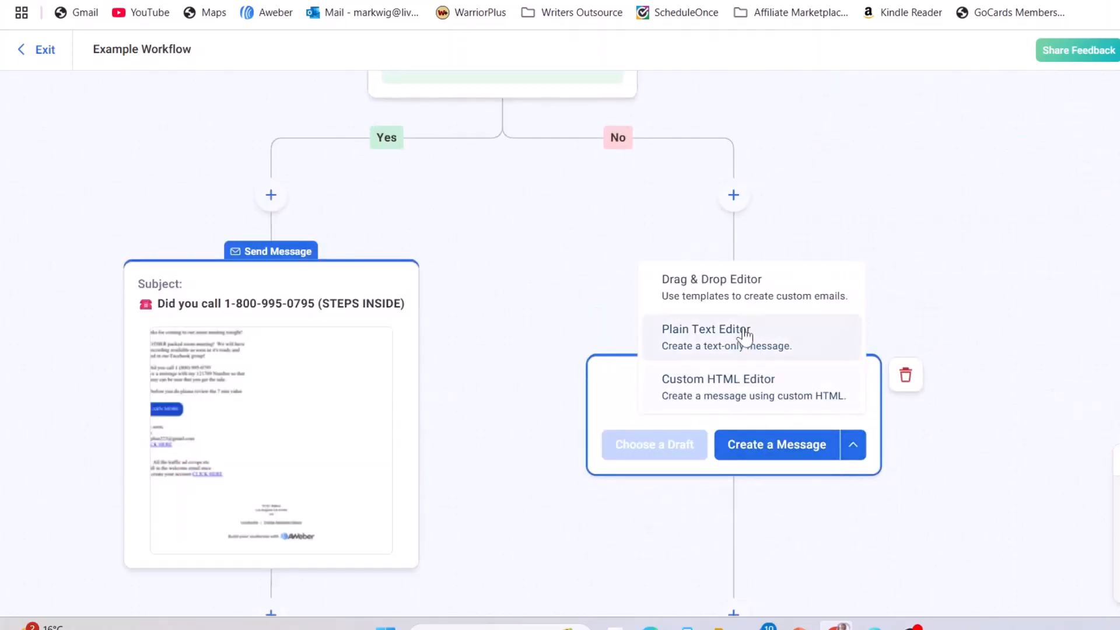
pyautogui.click(739, 293)
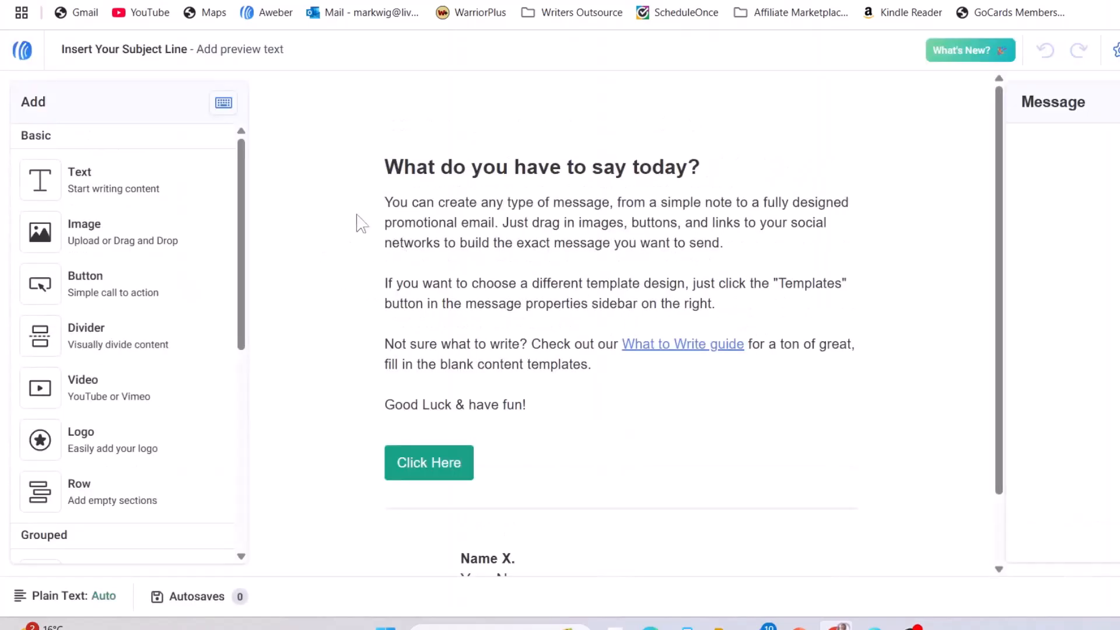
# Set the new message's subject line to "Test message 2" and place the cursor in its body text
pyautogui.click(190, 51)
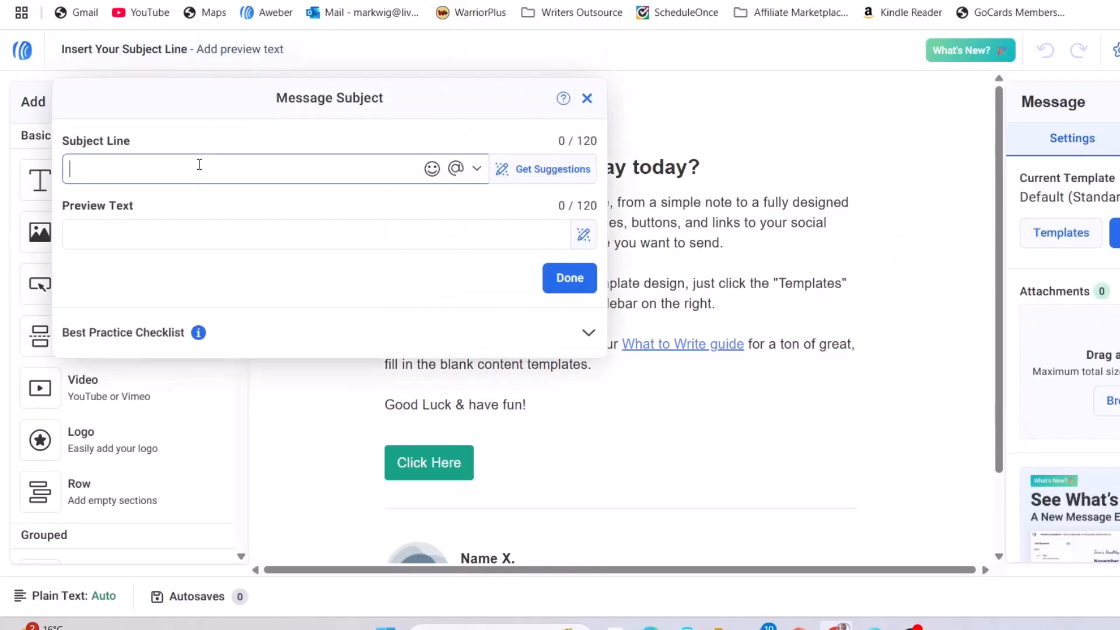
pyautogui.click(200, 164)
pyautogui.write('Test ')
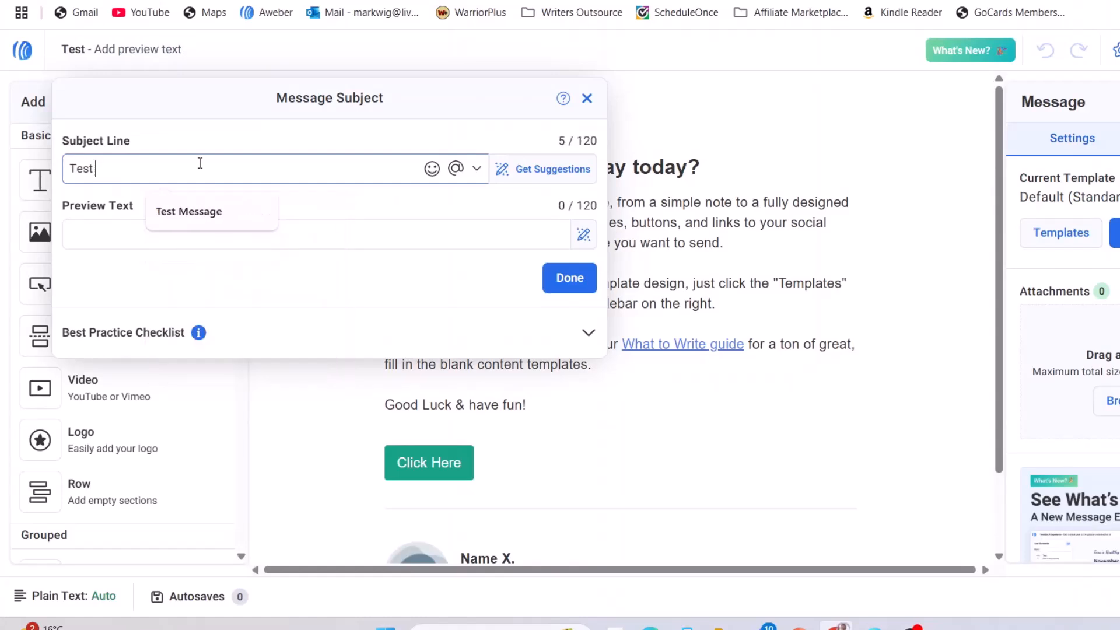
pyautogui.write('message 2')
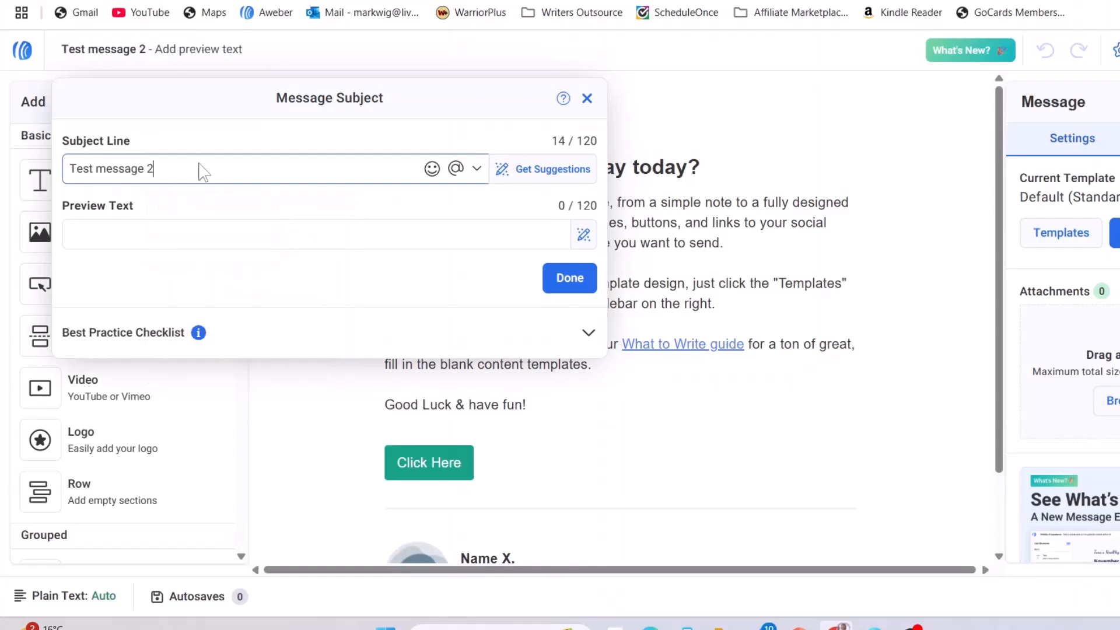
pyautogui.click(571, 285)
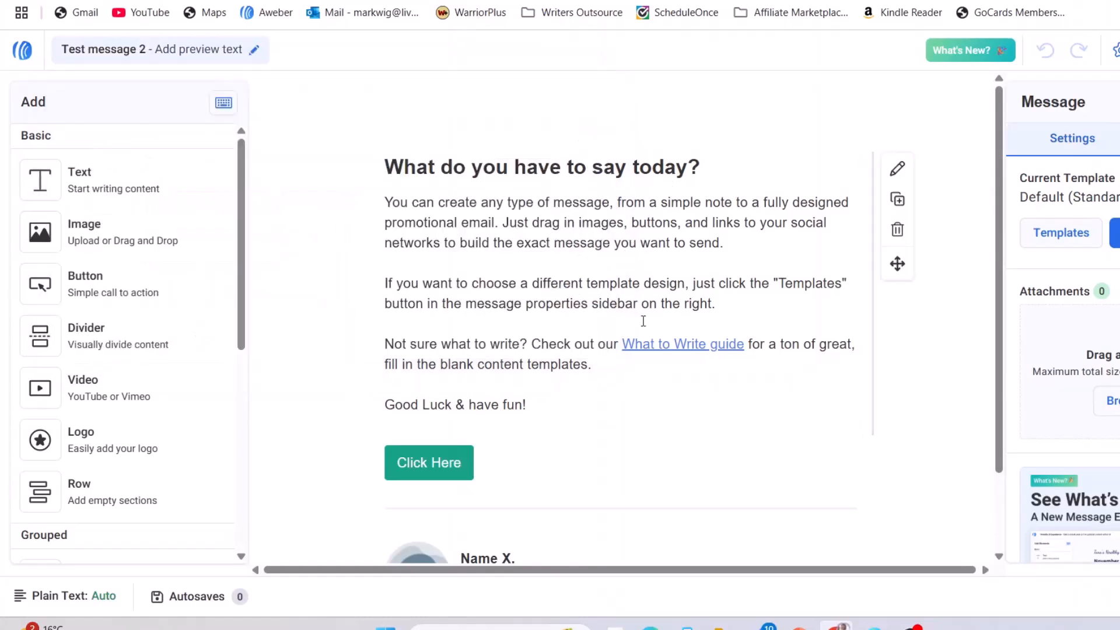
pyautogui.click(578, 224)
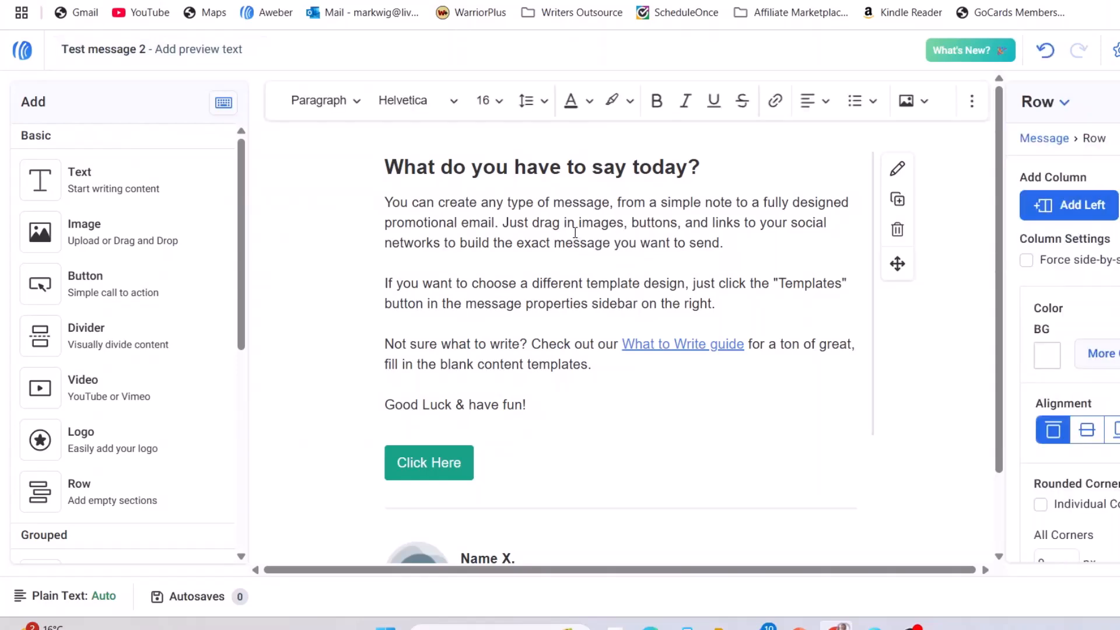